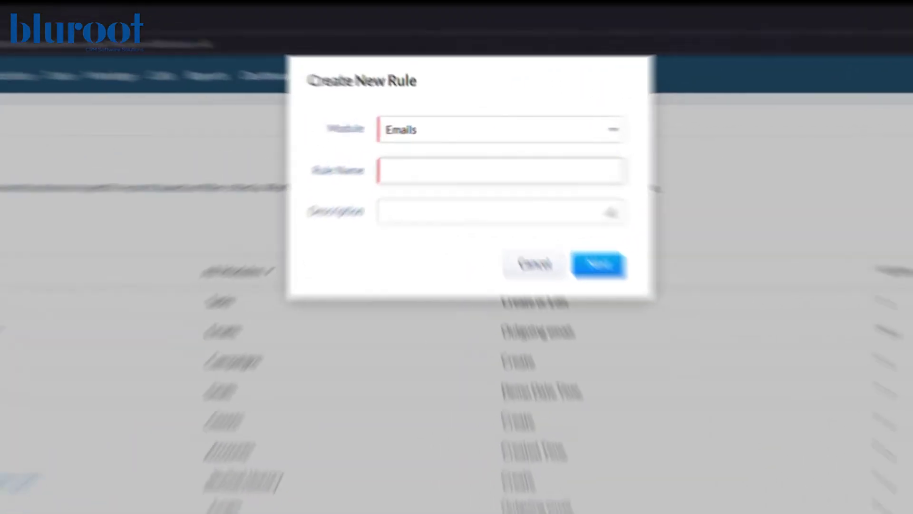
Enter 'Hello Youtube' as the rule name, keep the Emails module, and continue.
click(502, 170)
text(Hello Y)
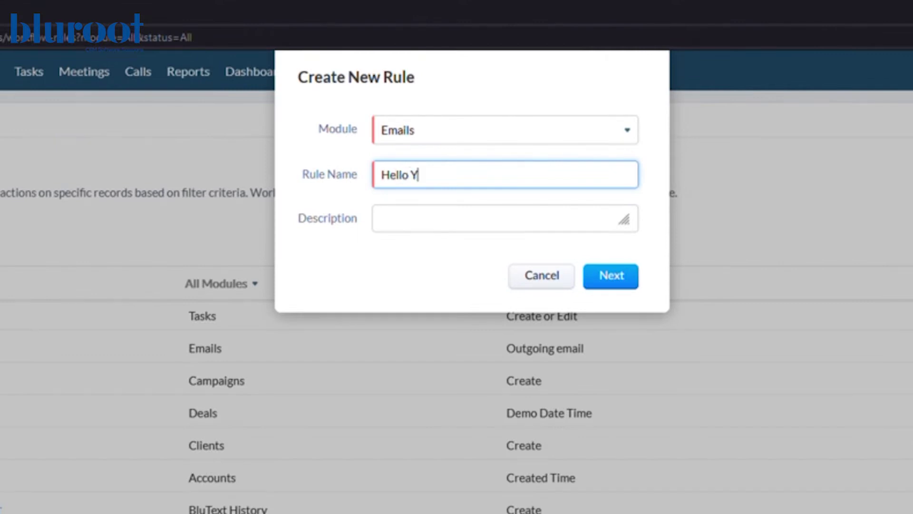
text(outube)
click(460, 134)
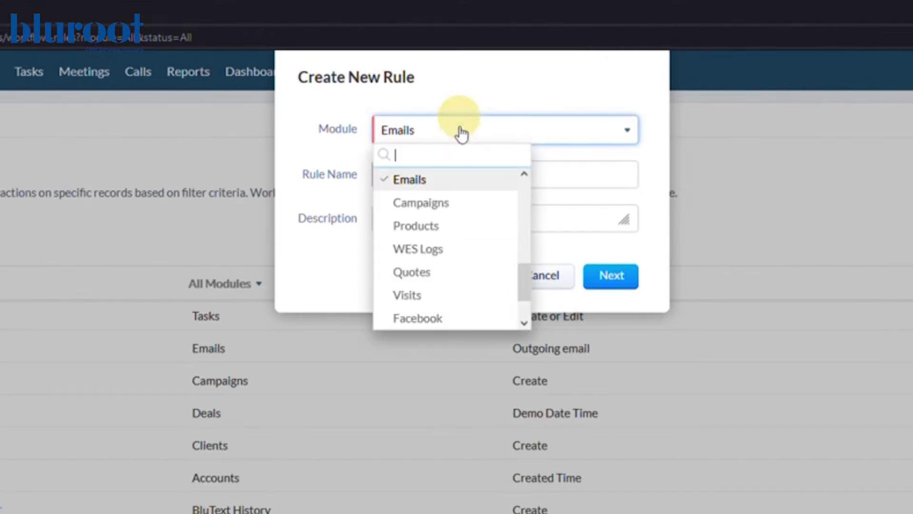
click(344, 196)
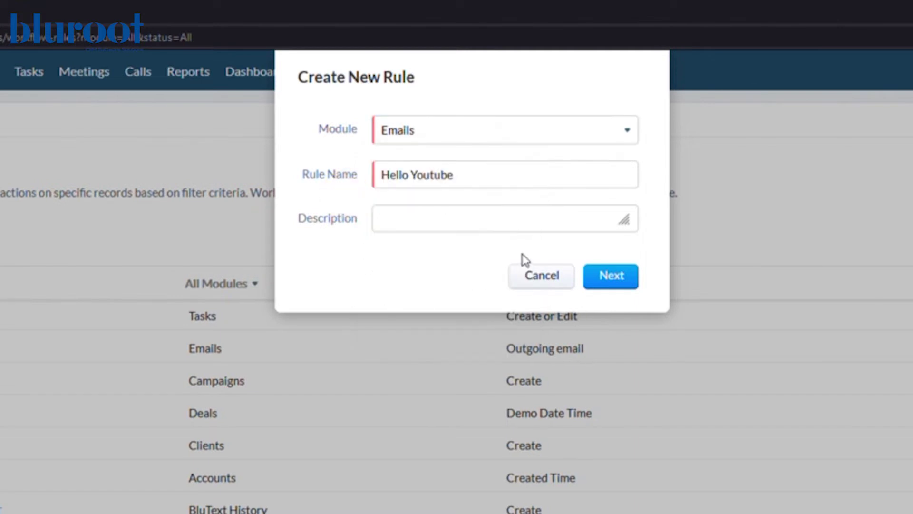
click(611, 276)
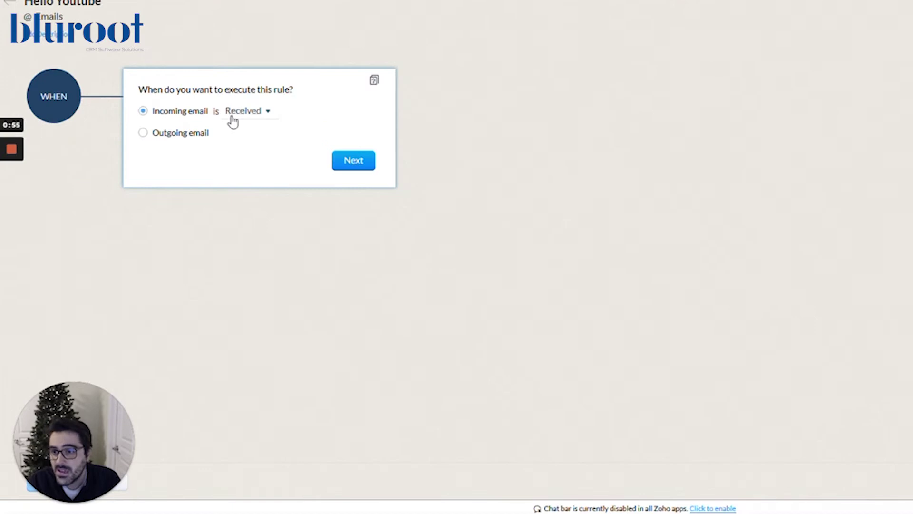
Set the trigger to Outgoing email Clicked instead of Sent, and continue to conditions.
click(242, 114)
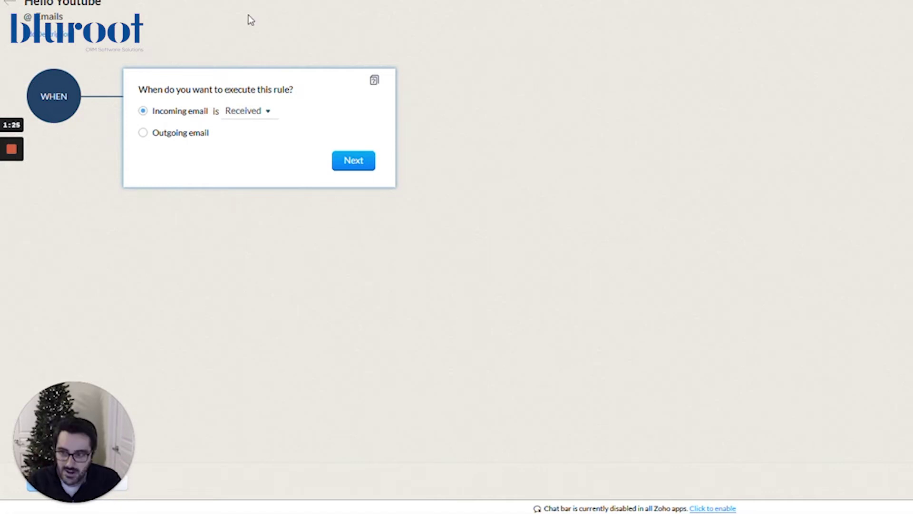
click(195, 135)
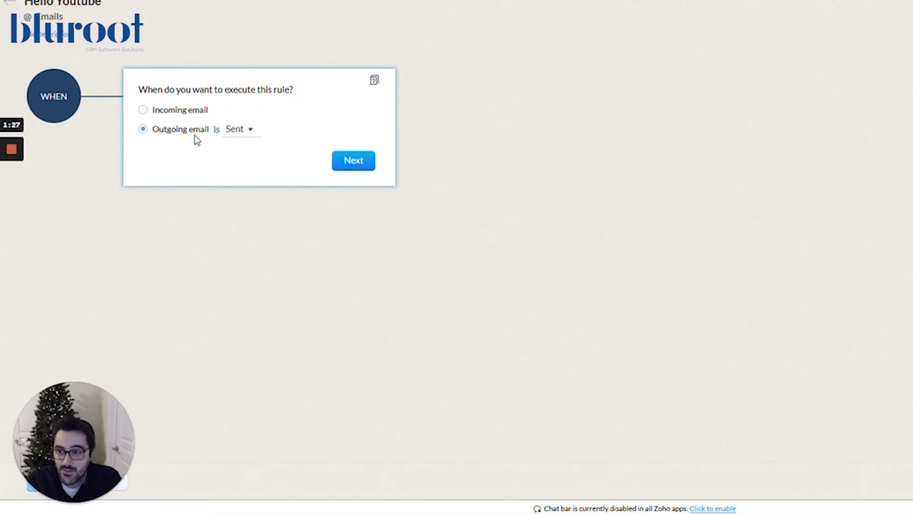
click(252, 129)
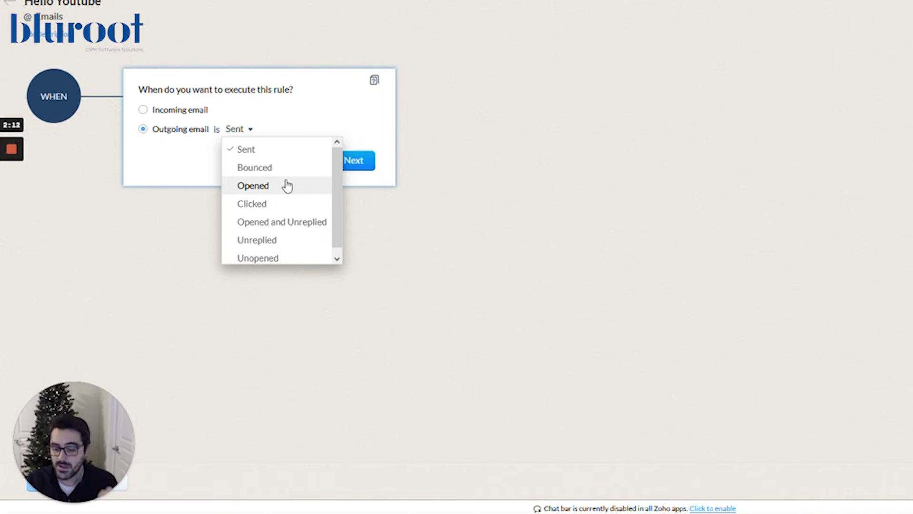
click(271, 203)
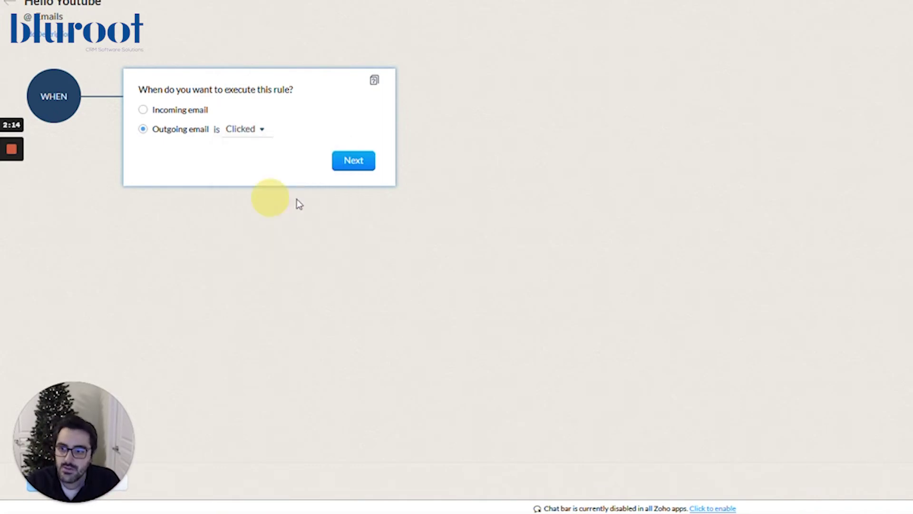
click(352, 166)
Choose Yes to add conditions on email fields.
click(309, 169)
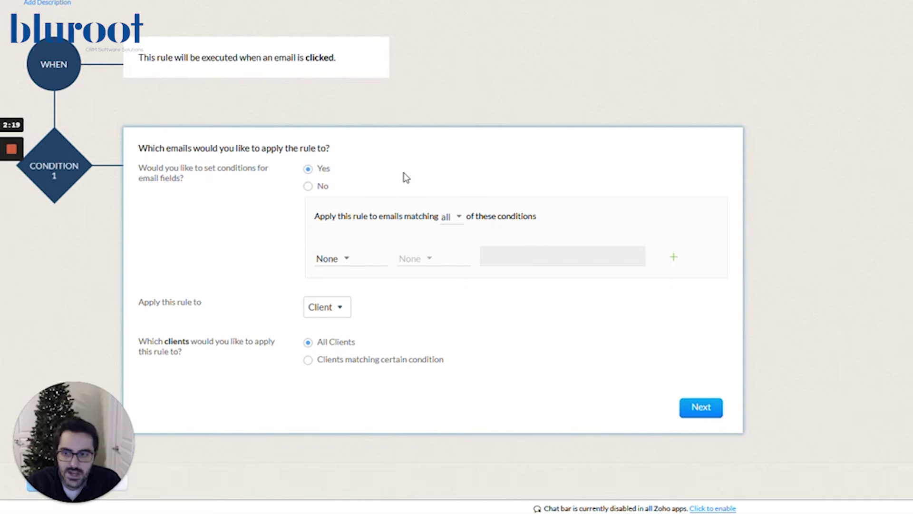
drag(145, 169, 204, 188)
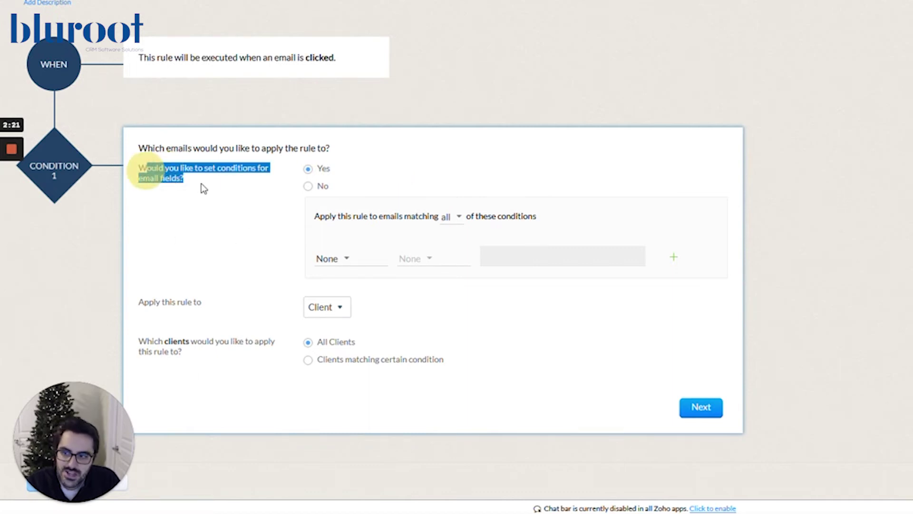
click(210, 187)
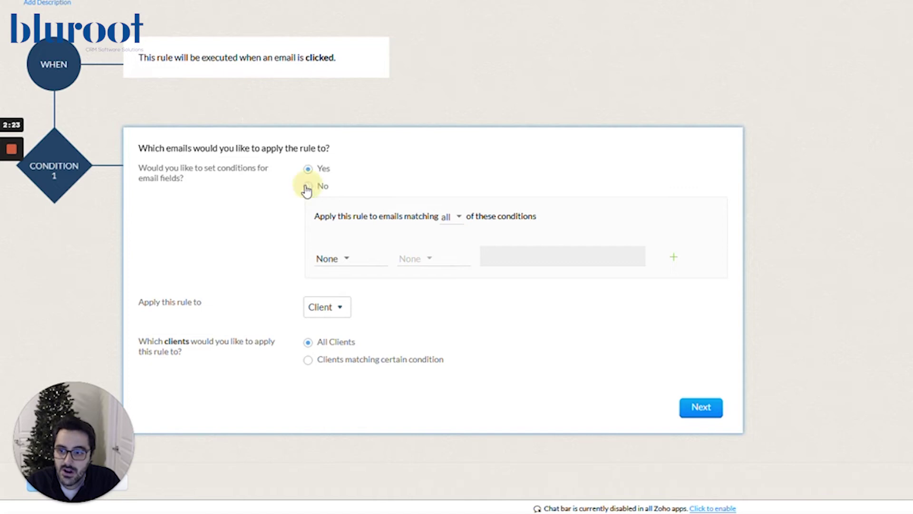
click(308, 186)
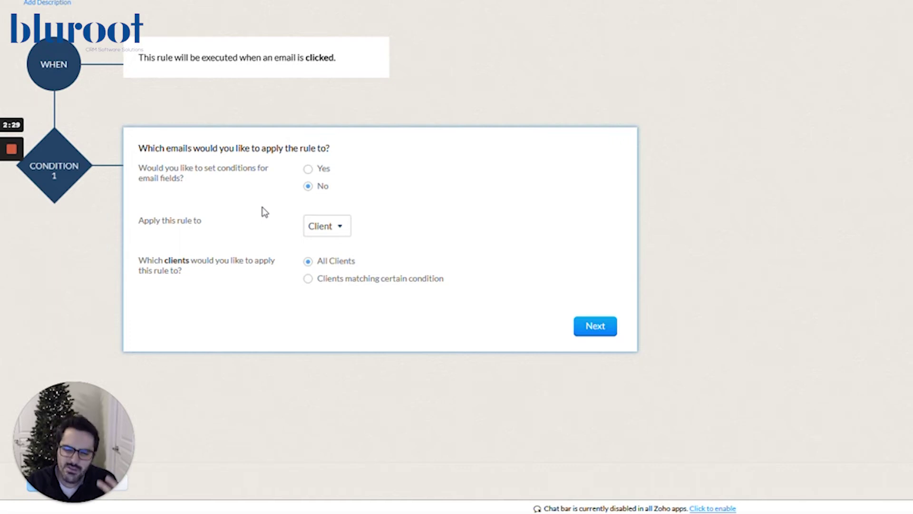
click(308, 169)
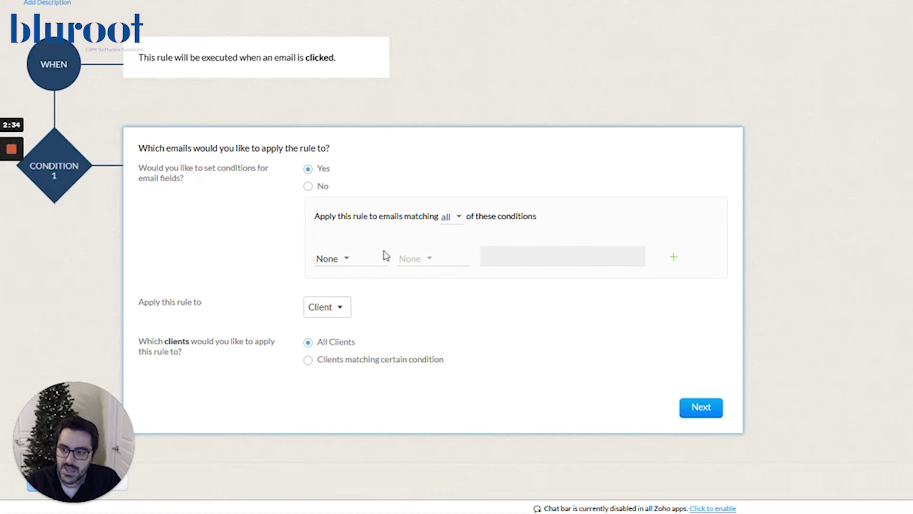
Add the condition Subject contains 'Hello youtube', correcting the 'Hell' typo.
click(349, 259)
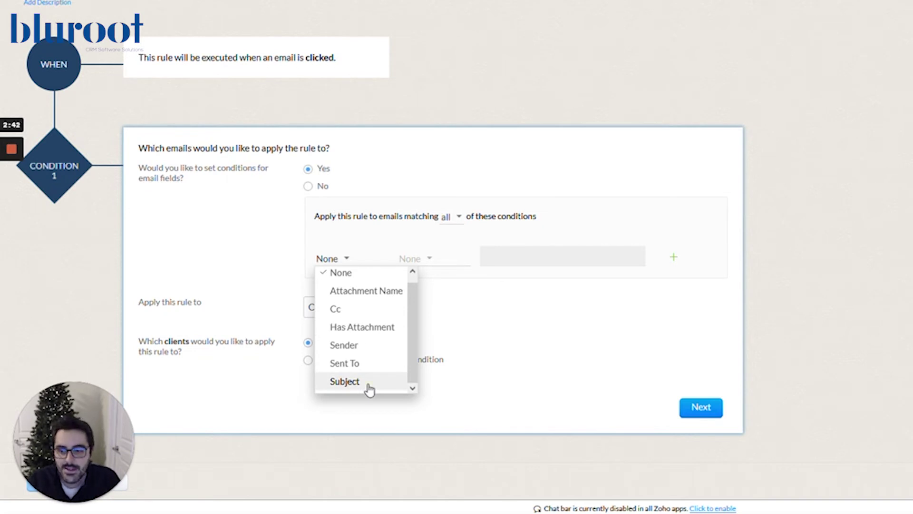
click(369, 385)
click(428, 260)
click(437, 332)
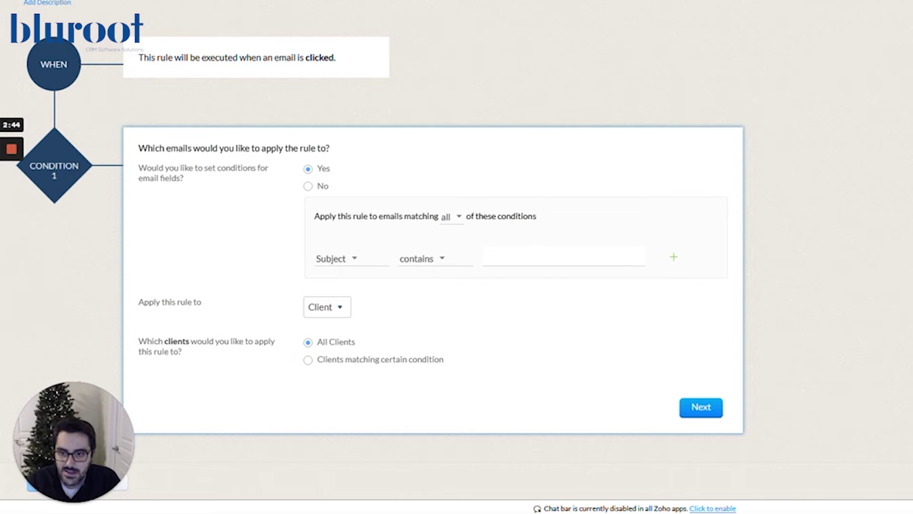
click(513, 257)
text(Hell yo)
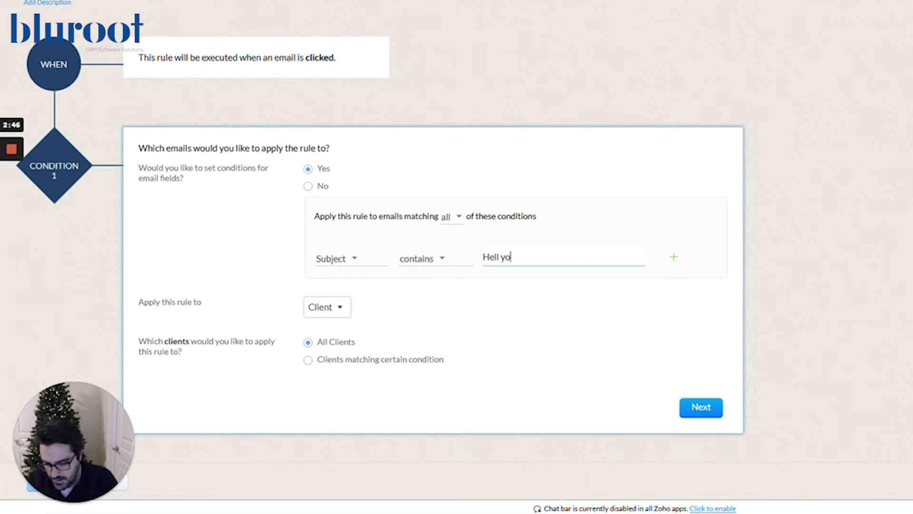
text(utube)
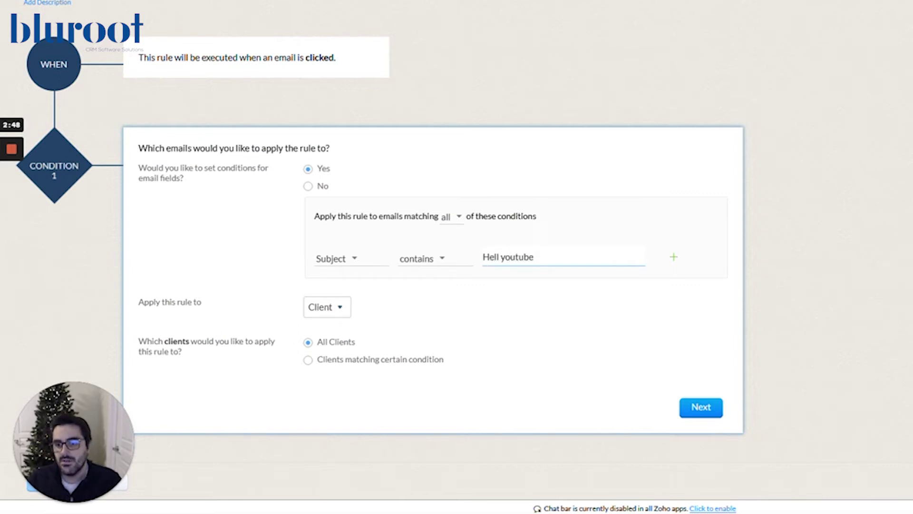
click(500, 257)
text(o)
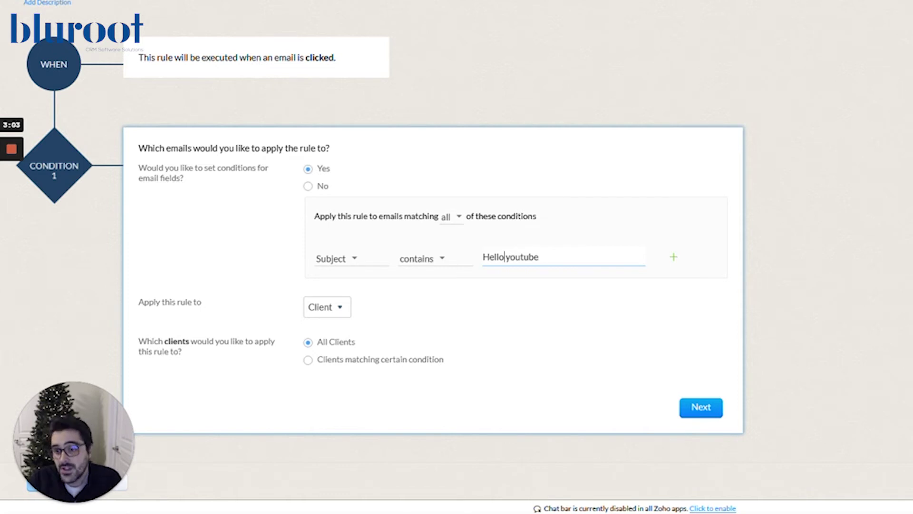
Switch condition matching from all to any and delete the empty second condition row.
click(673, 257)
click(459, 219)
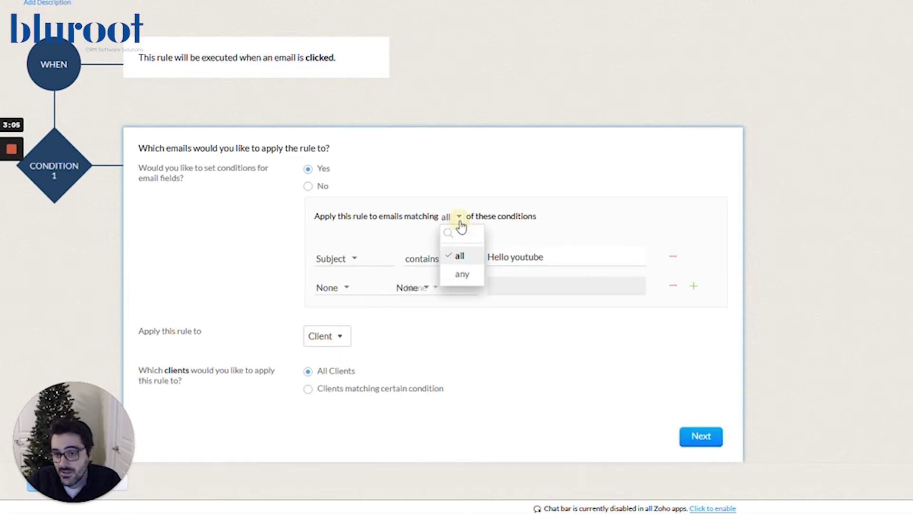
click(462, 274)
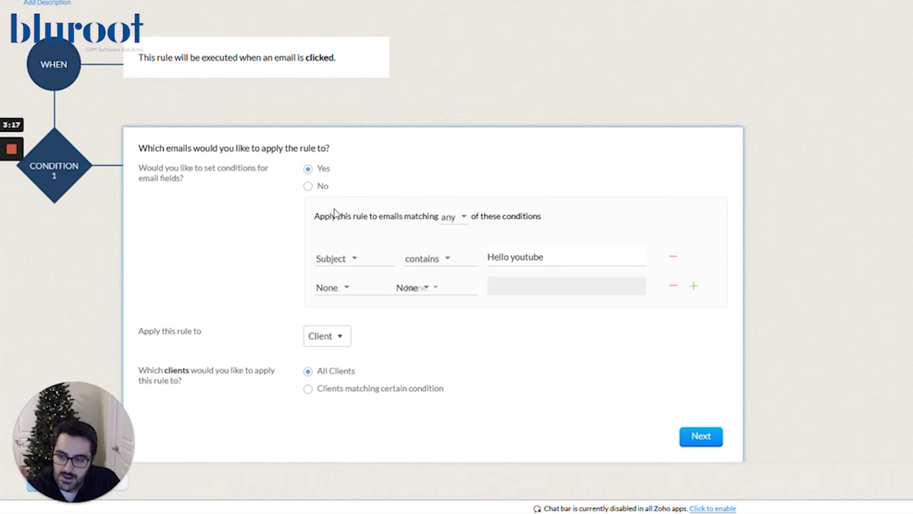
mouse_move(351, 77)
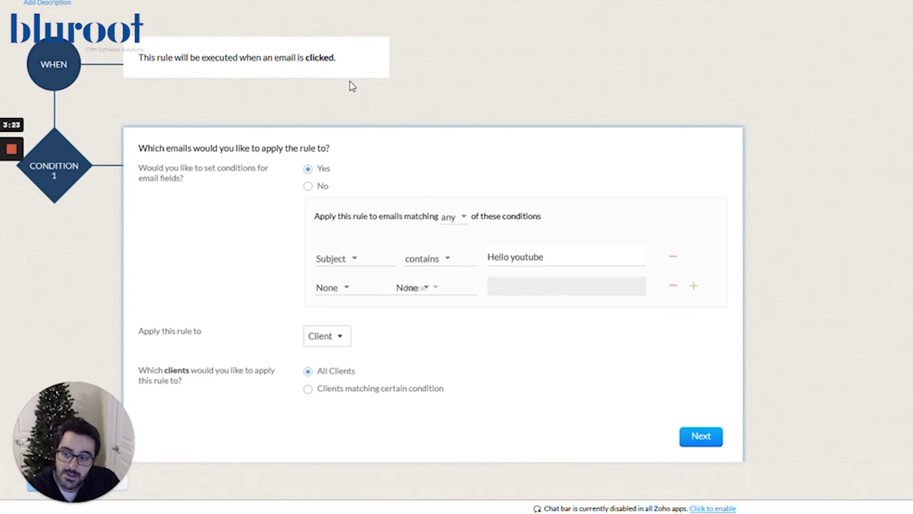
click(673, 286)
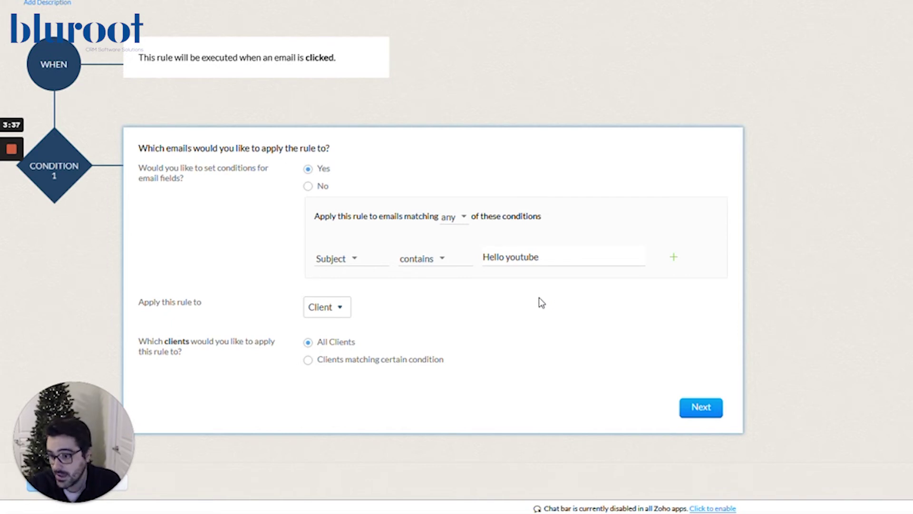
Set the rule to apply to Lead records.
click(339, 309)
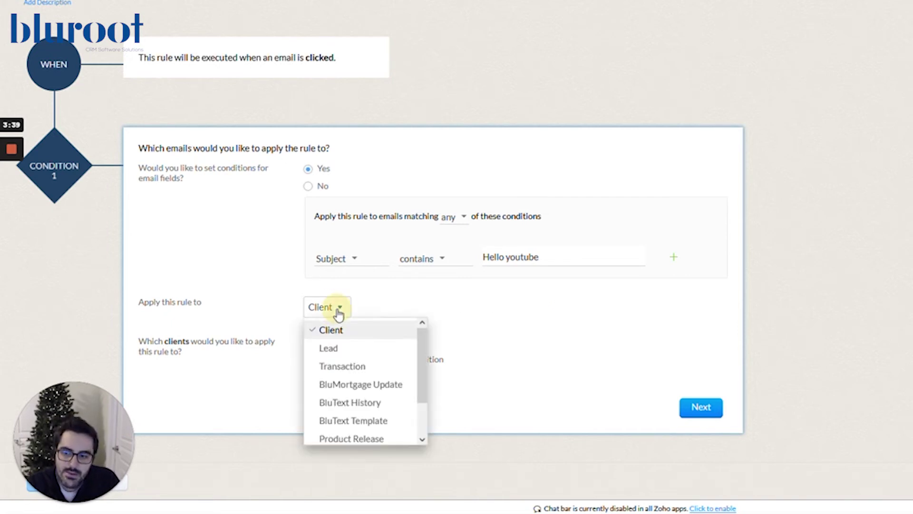
click(333, 348)
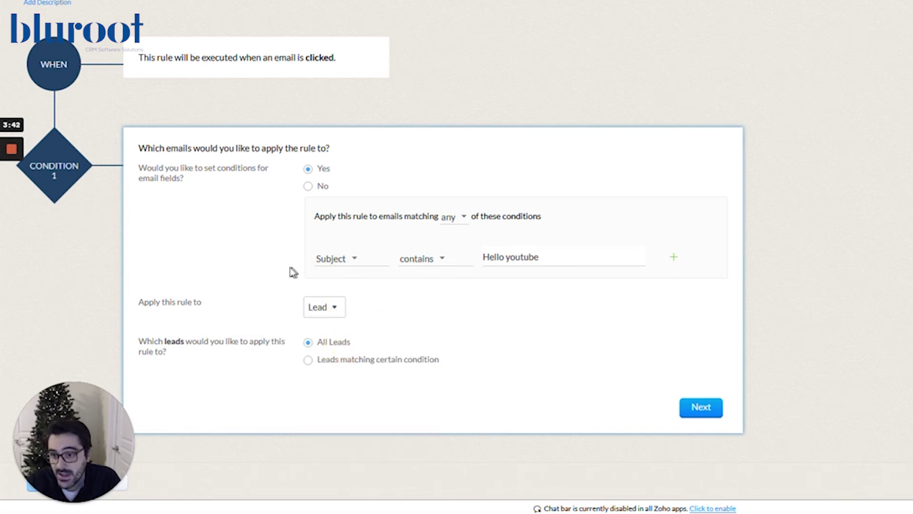
click(339, 309)
scroll(361, 380, down, 1)
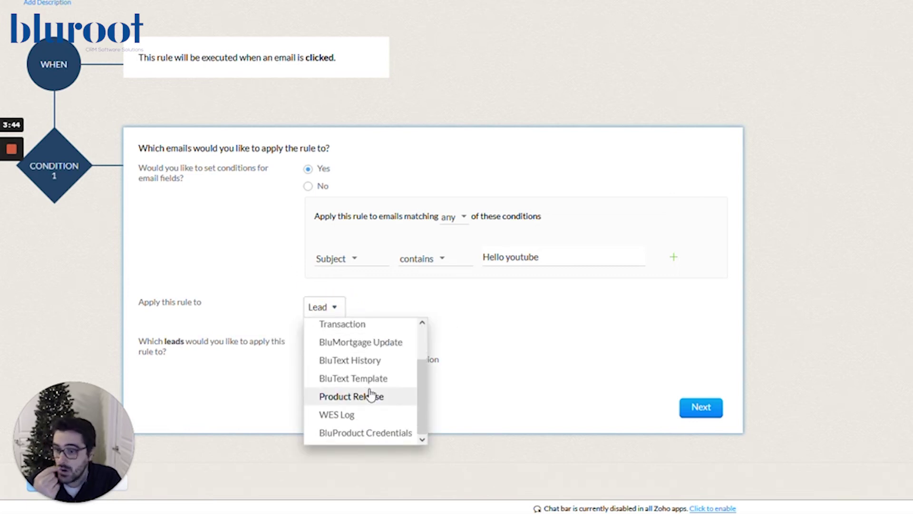
click(497, 334)
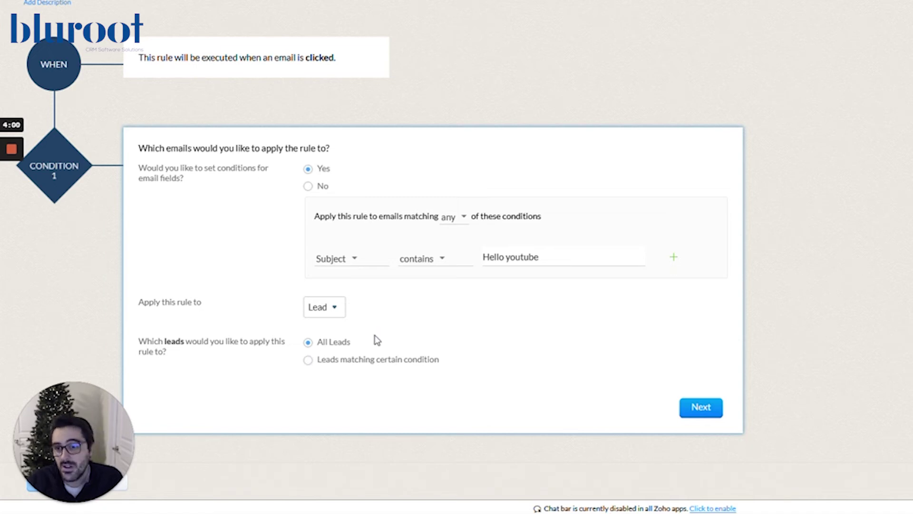
Restrict it to leads matching the condition Lead Source is Website.
click(380, 363)
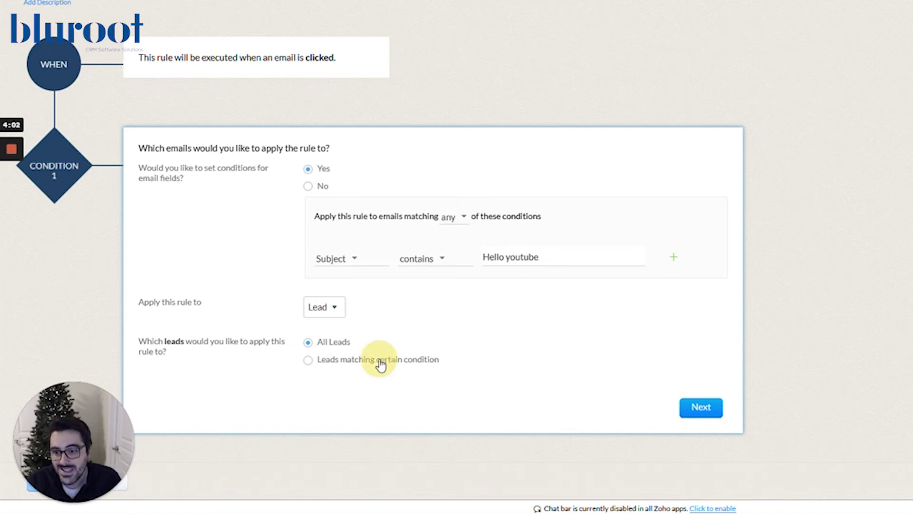
scroll(373, 369, down, 1)
click(367, 372)
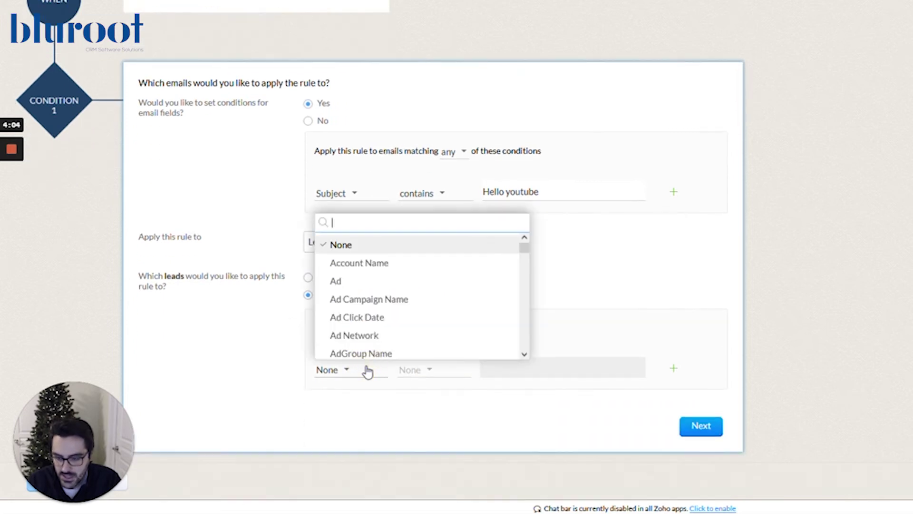
text(sour)
click(378, 335)
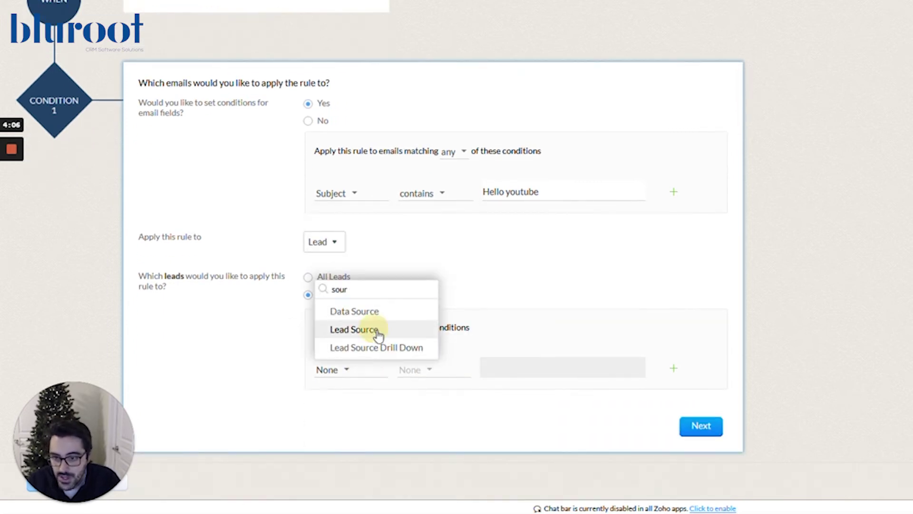
click(449, 375)
click(425, 244)
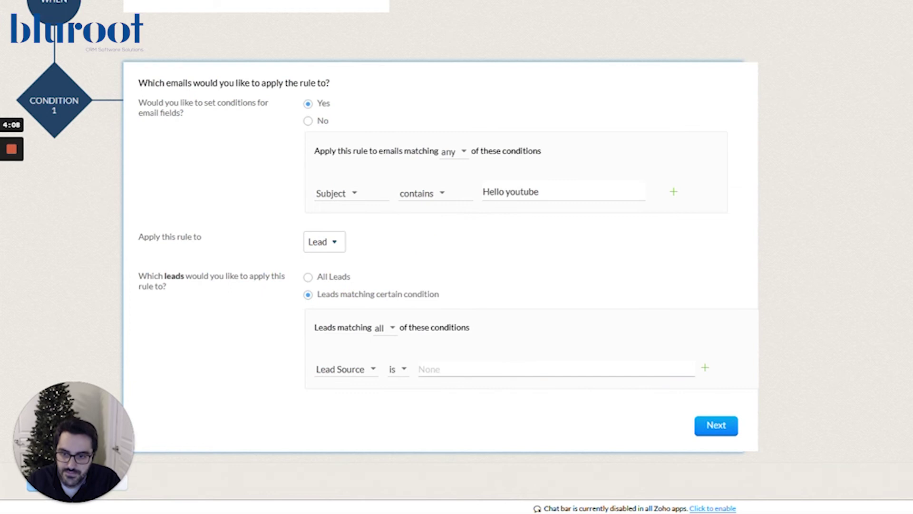
click(515, 366)
text(web)
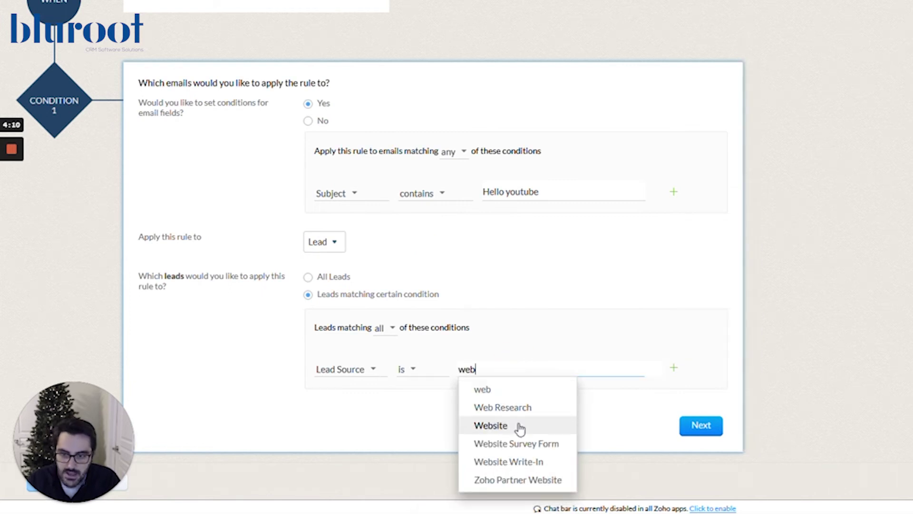
click(520, 427)
click(631, 410)
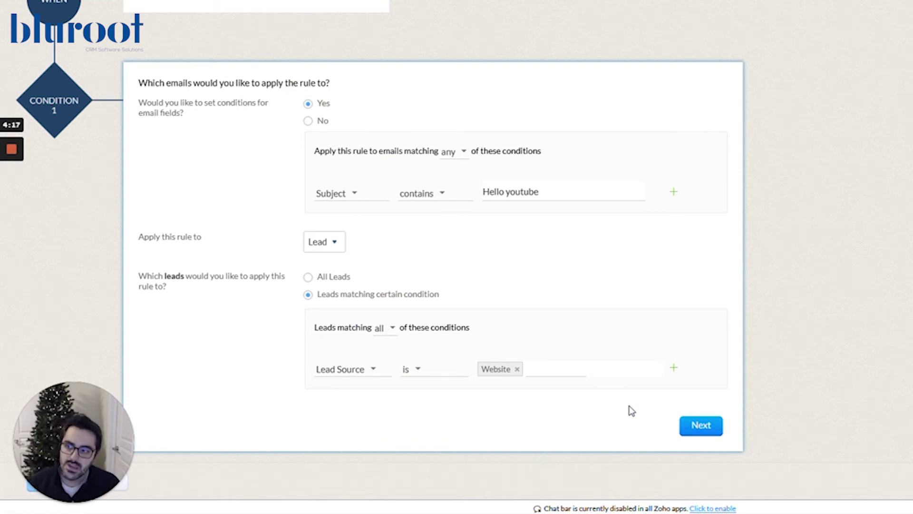
click(713, 425)
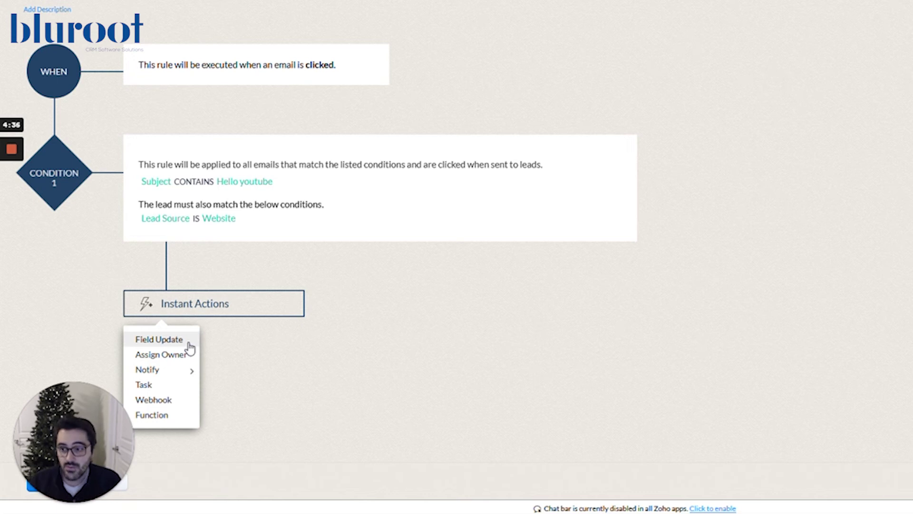
mouse_move(175, 375)
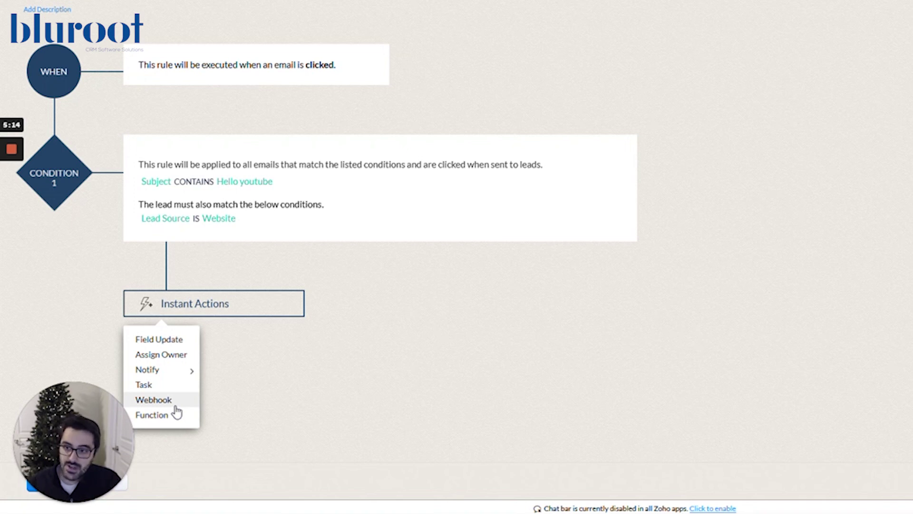
mouse_move(183, 369)
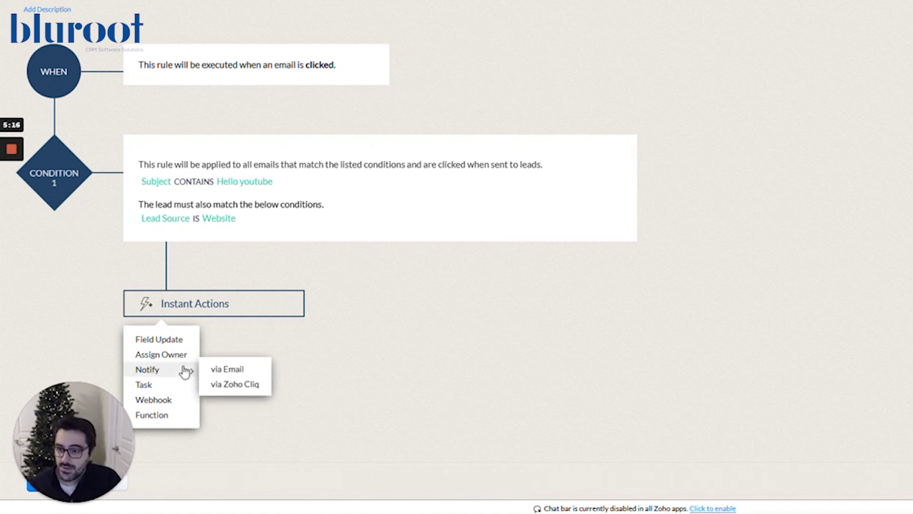